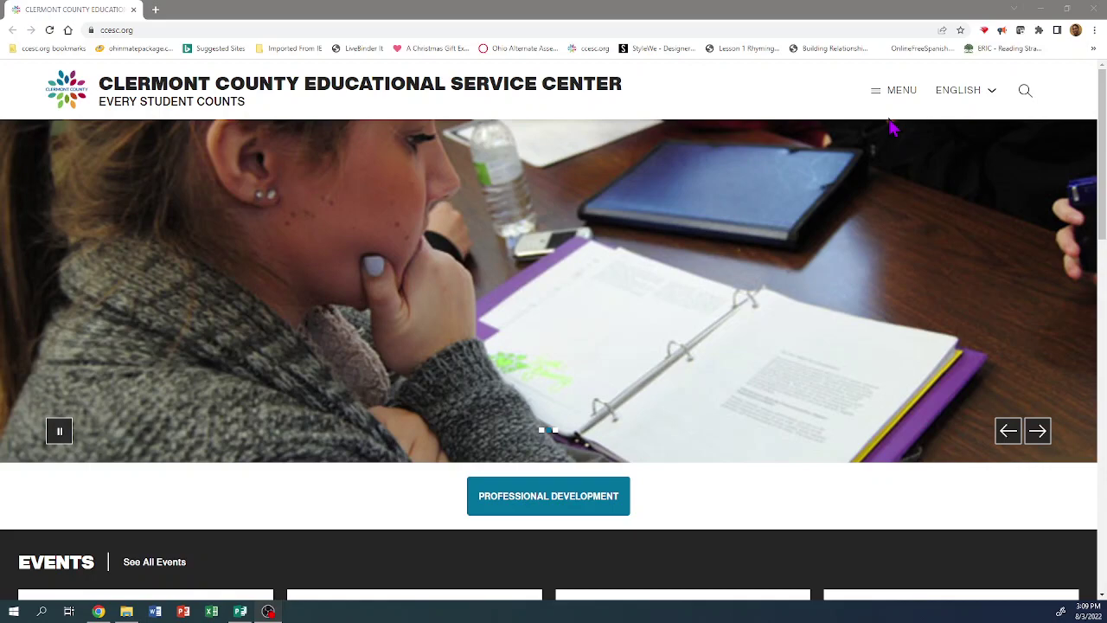
- Open the Clermont County ESC site menu to reach the OnBase login link
click(901, 93)
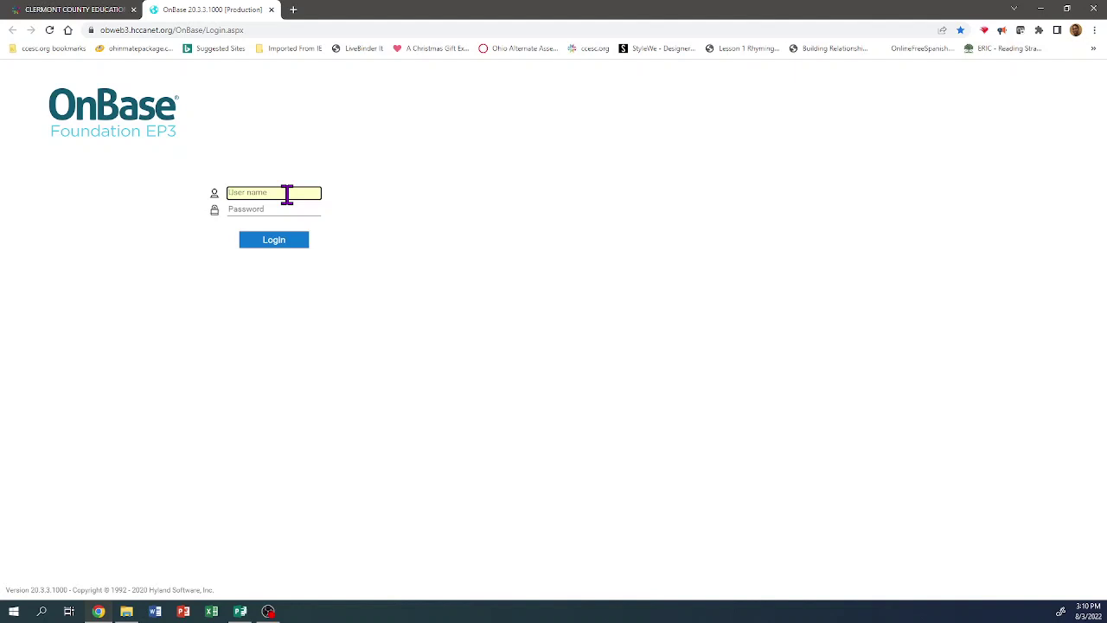
- Enter the employee's user name and password and log in to OnBase Document Retrieval
text(CESC)
key(Tab)
text(***)
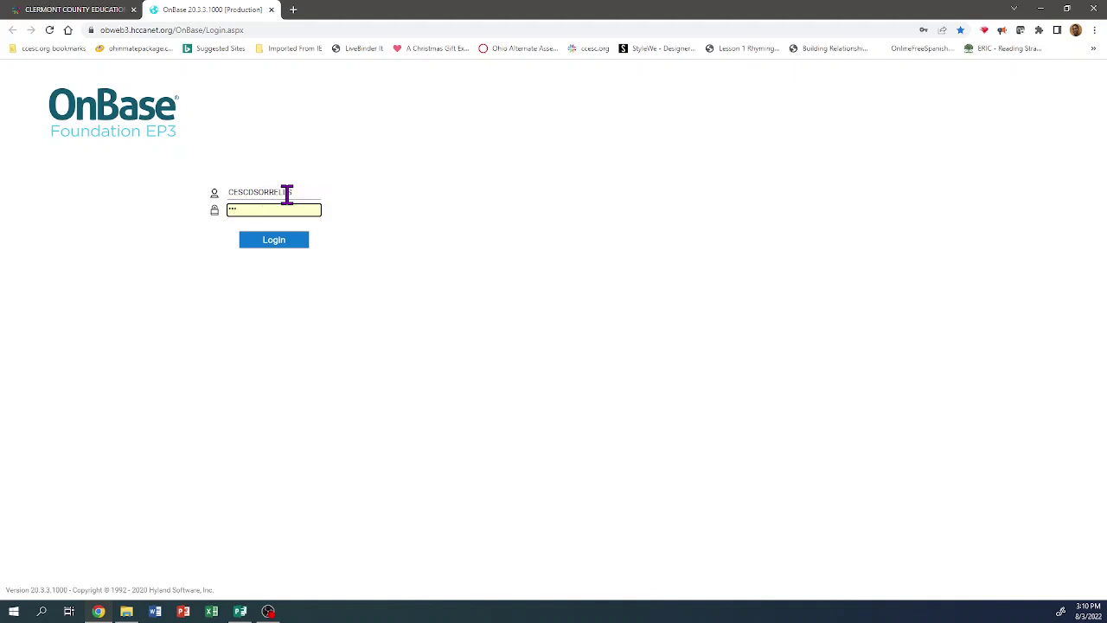
text(***)
key(Return)
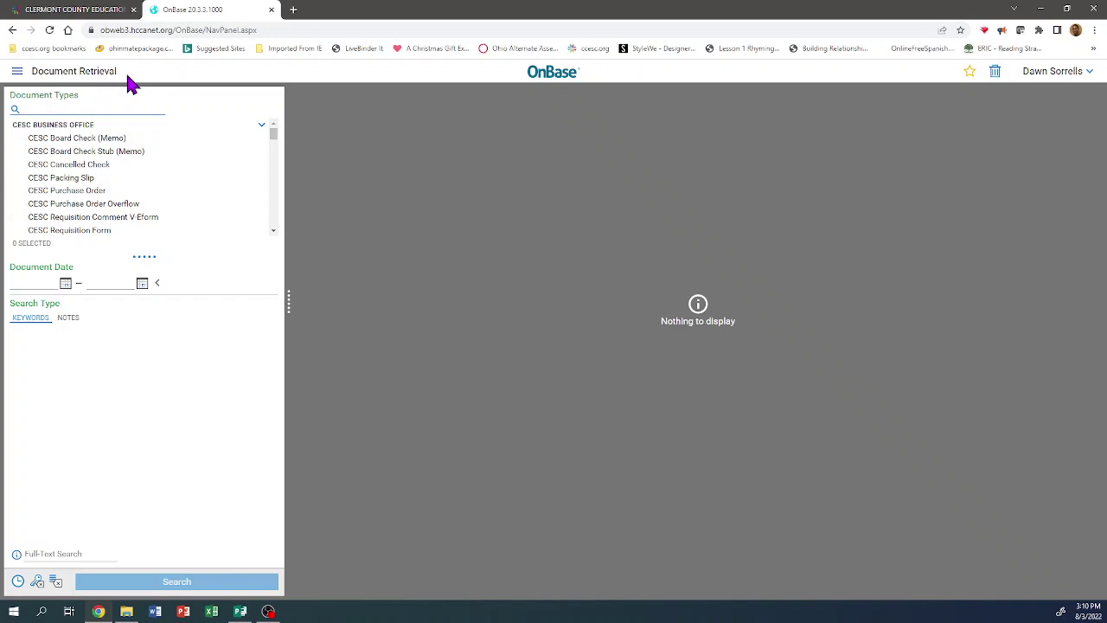
- Open a blank CCESC Mileage and Parking Expense Form from the New Form menu
click(18, 74)
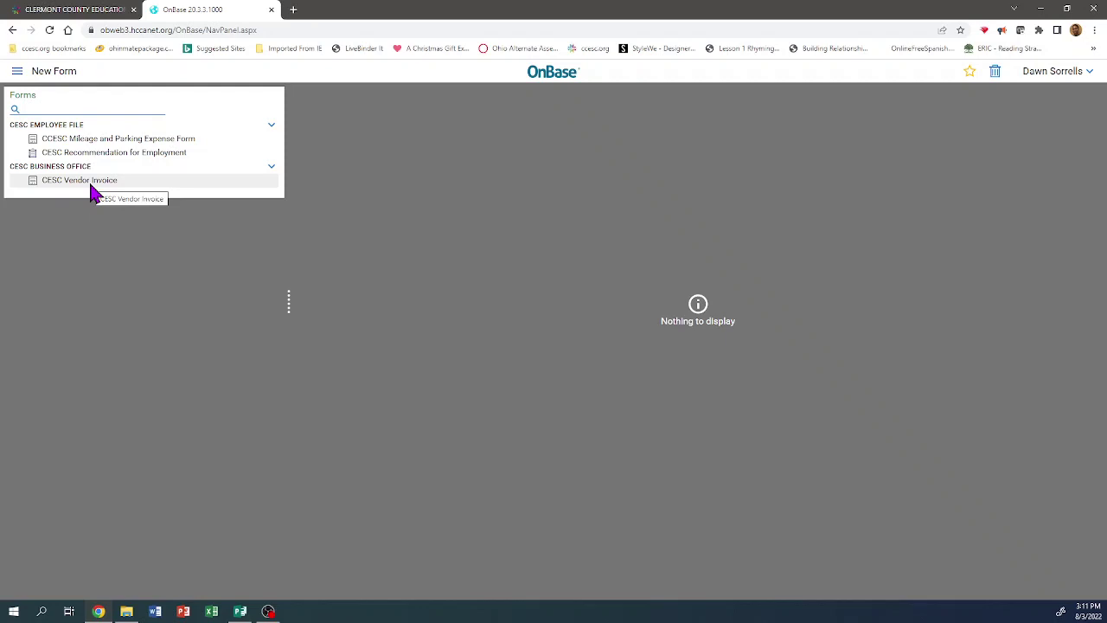
click(113, 141)
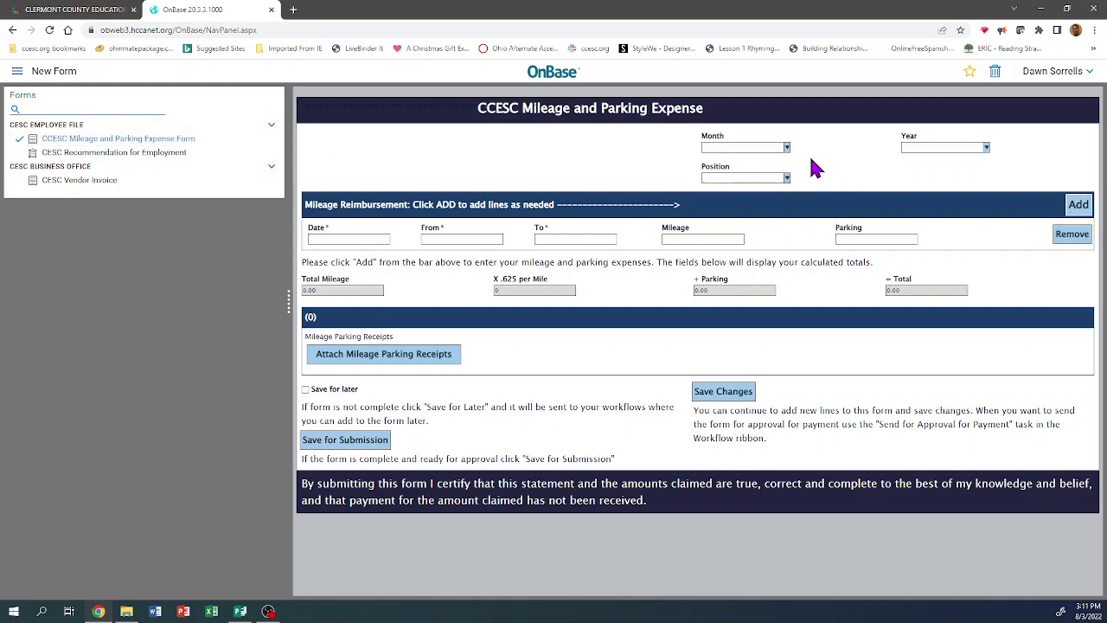
- Set Month to AUGUST, Year to 2022, and Position to ASST SUPERINTENDENT
click(787, 147)
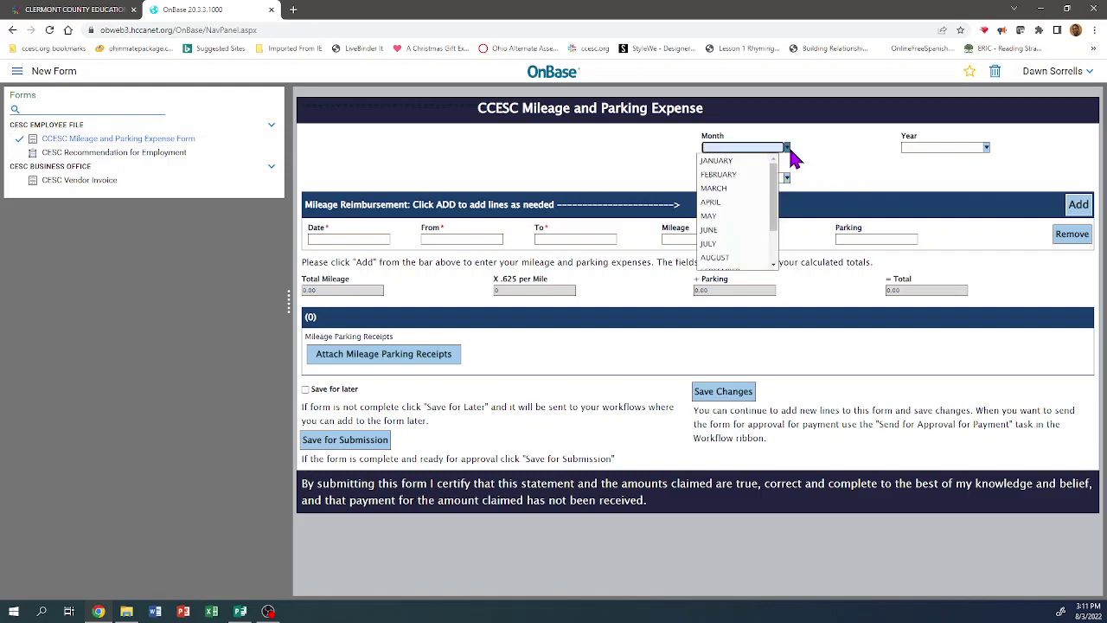
click(732, 257)
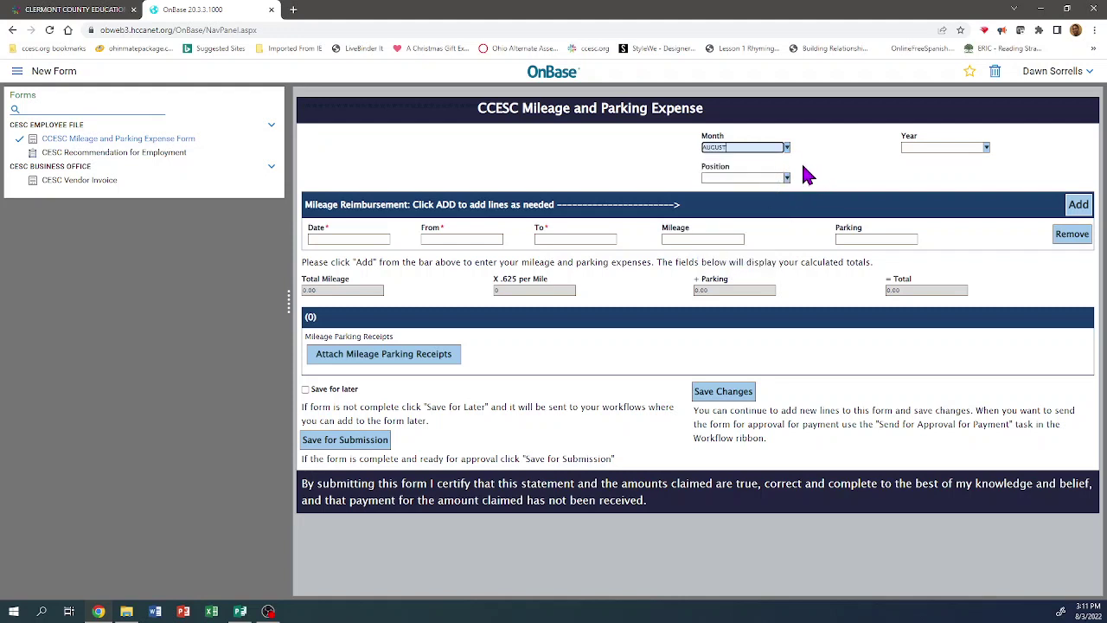
click(950, 147)
text(2)
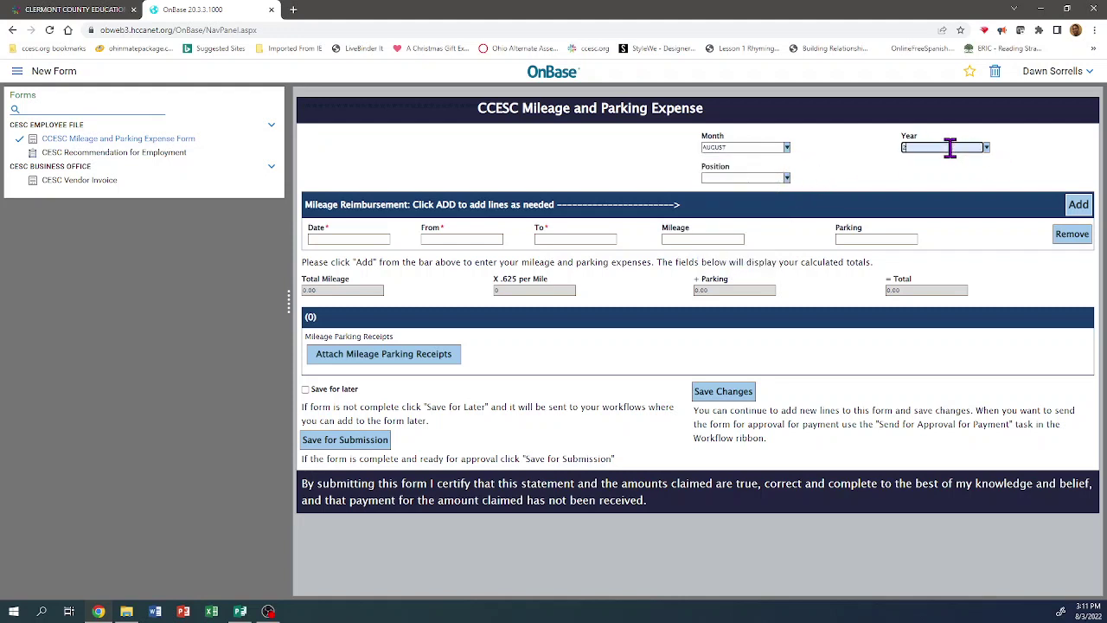
text(022)
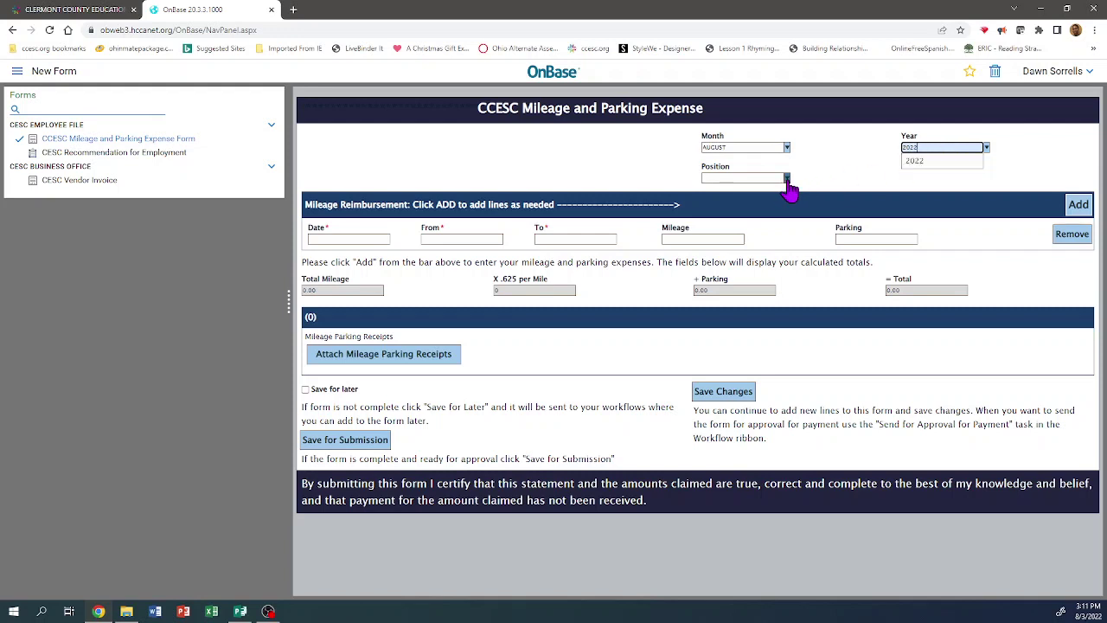
click(787, 180)
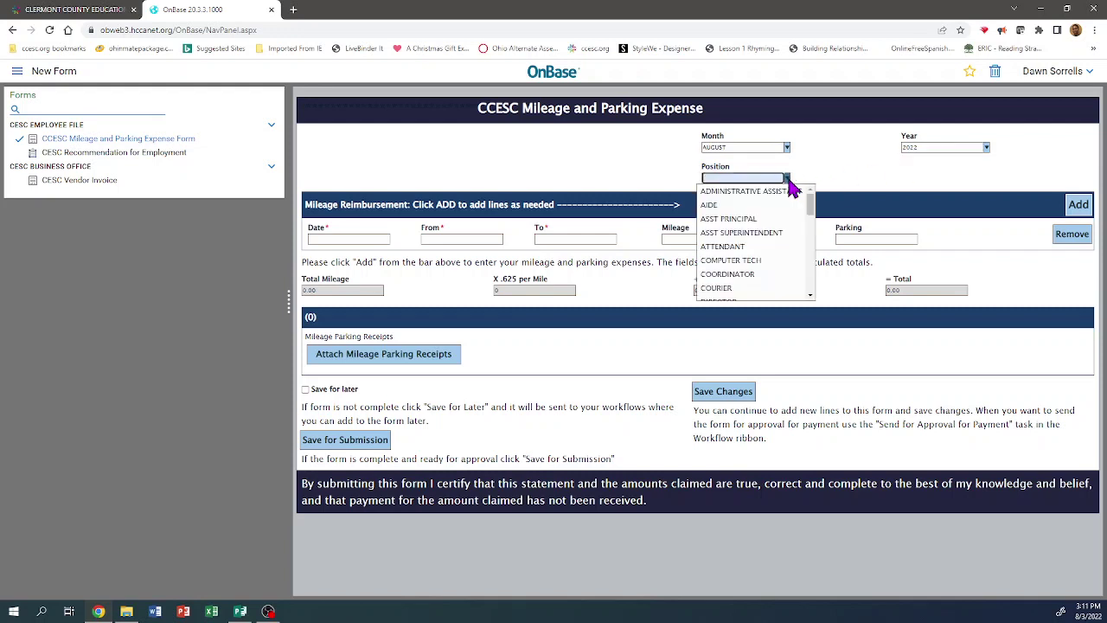
click(738, 234)
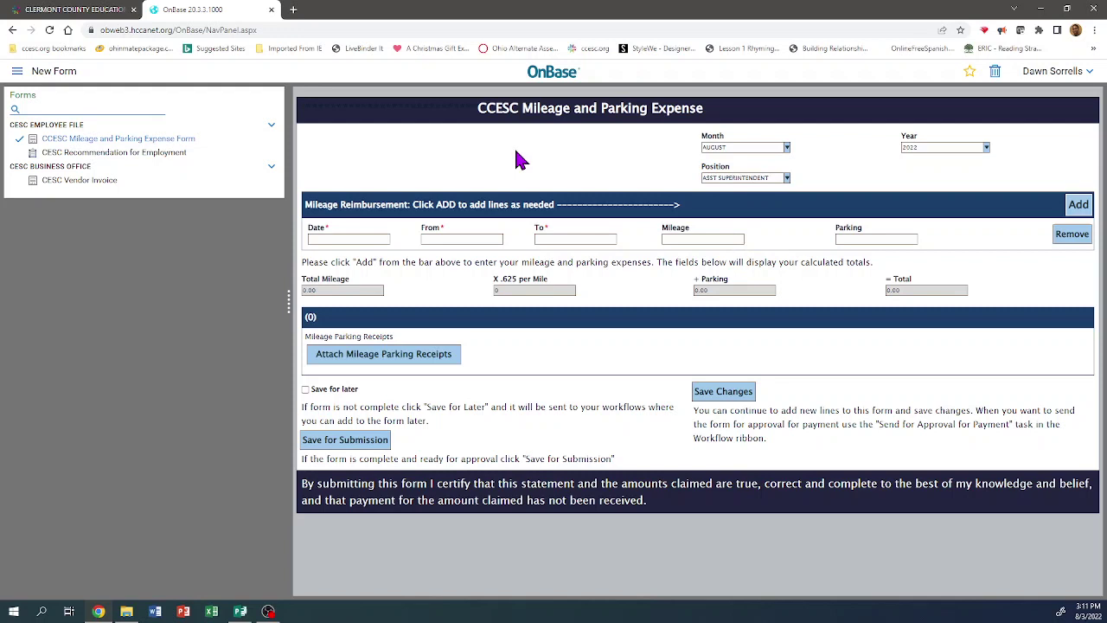
- Enter the 8/3/2022 trip, CCESC to 'CEC-North, CCESC', 14.00 miles, then add a second row
click(367, 238)
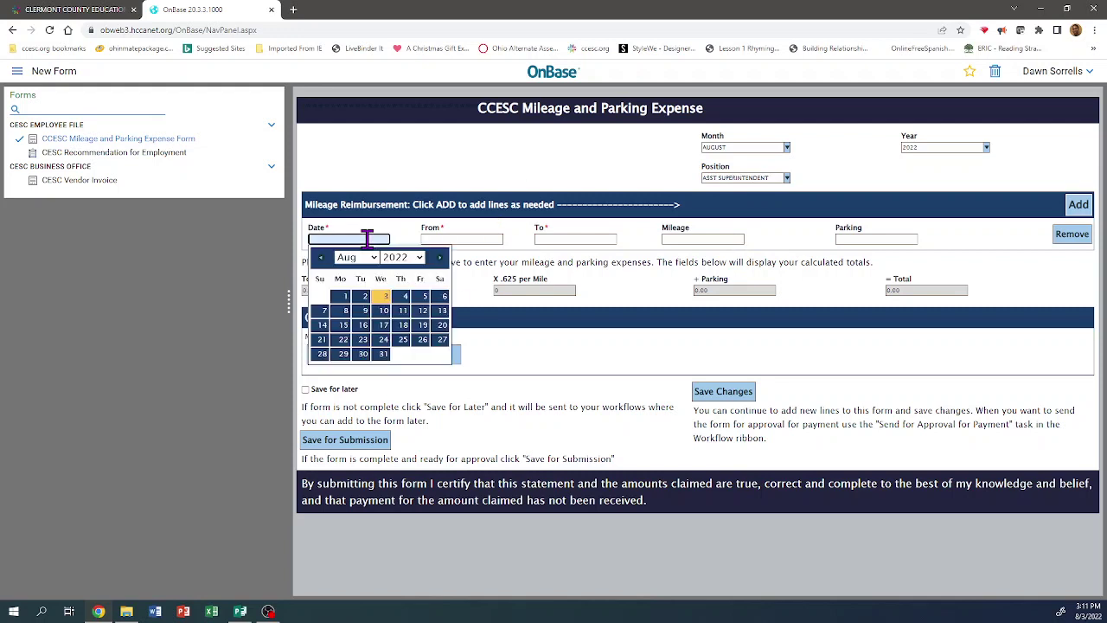
click(384, 297)
click(453, 239)
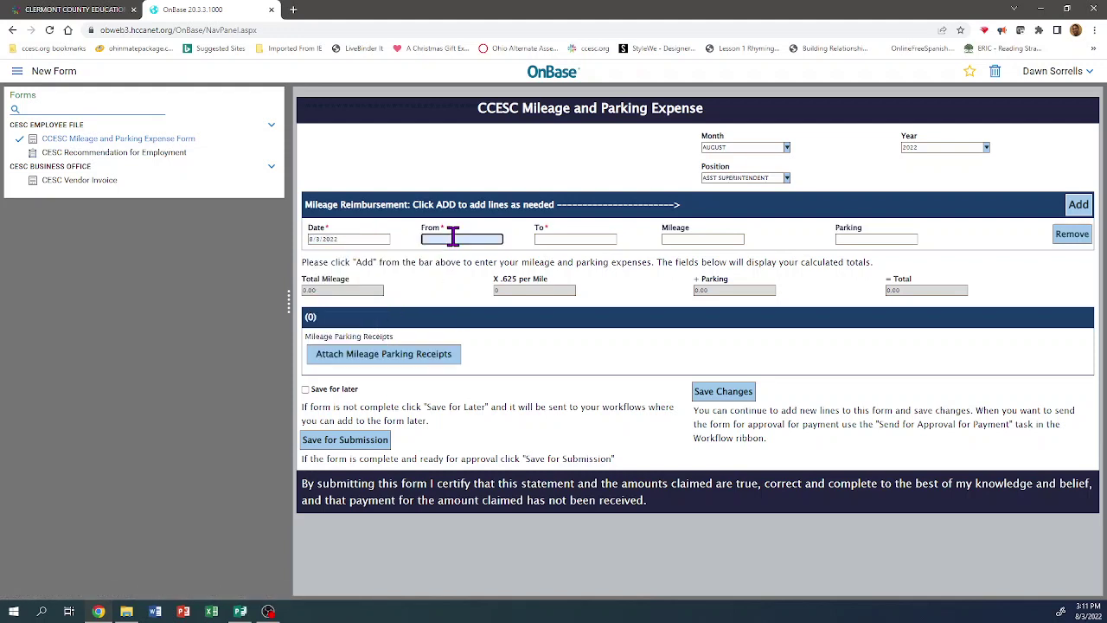
text(CCESC)
key(Tab)
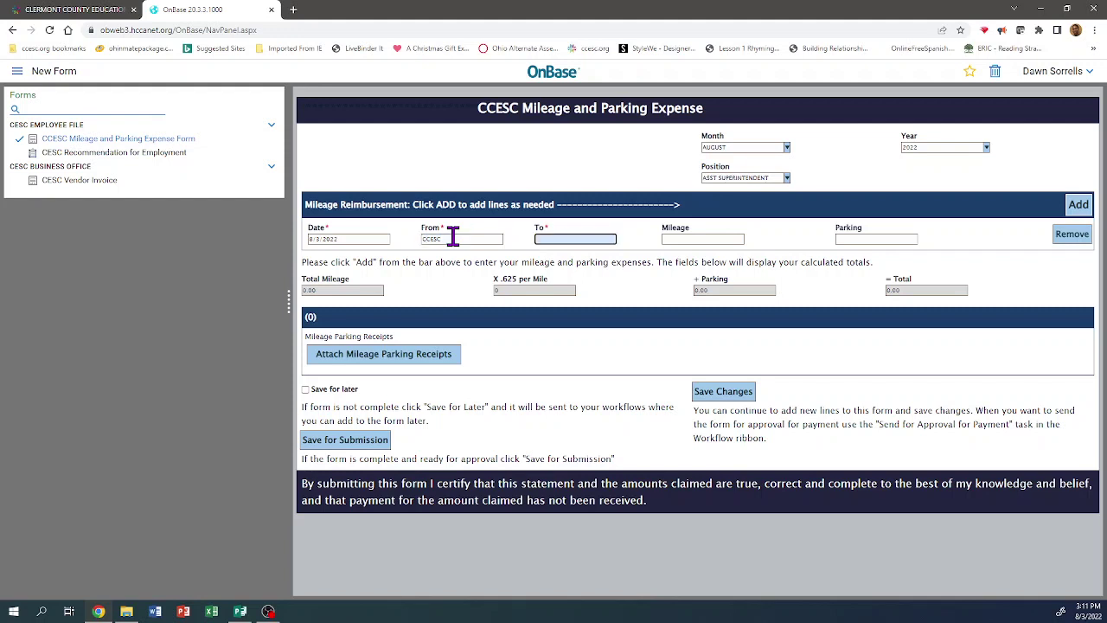
text(CEC-North, CCESC)
click(683, 240)
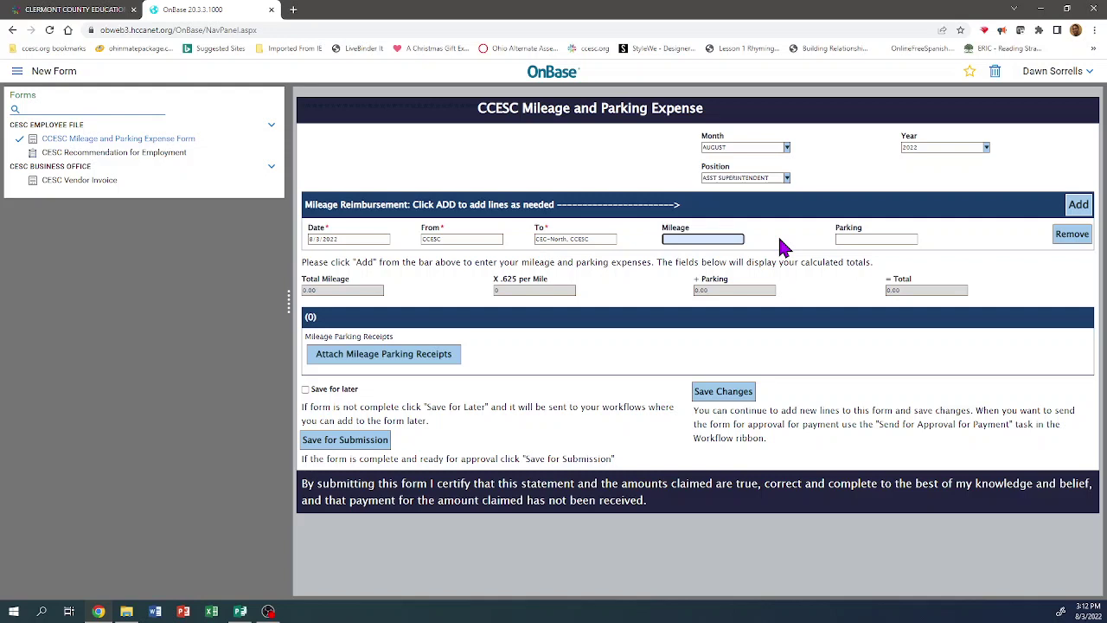
text(14.00)
click(1084, 211)
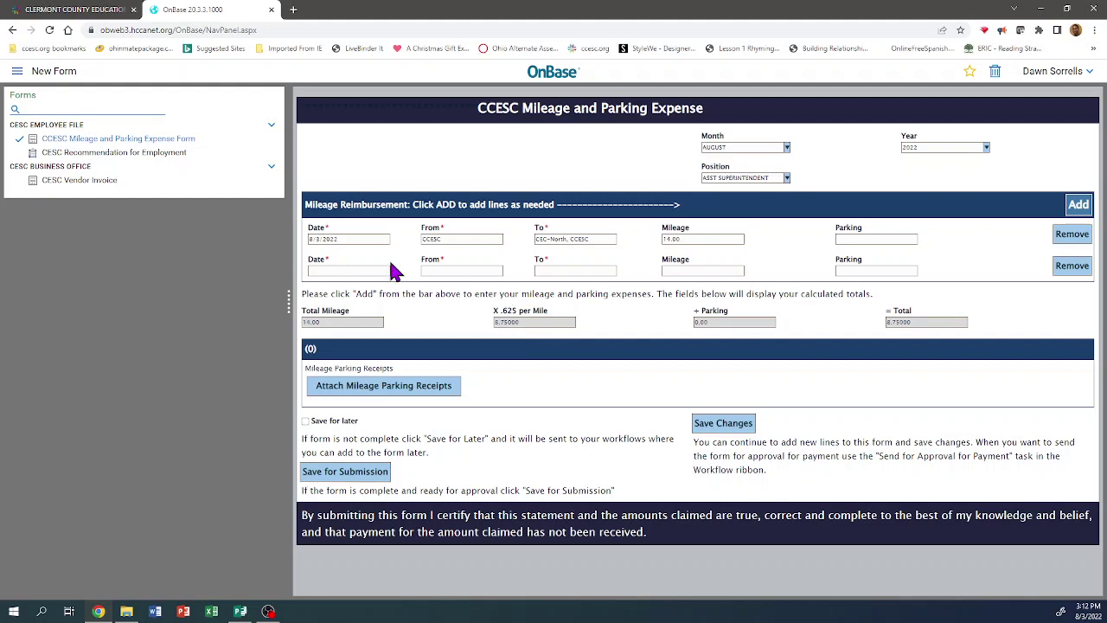
- Fill the second row with an August date, CCESC to UC Clermont, 10 miles
click(354, 270)
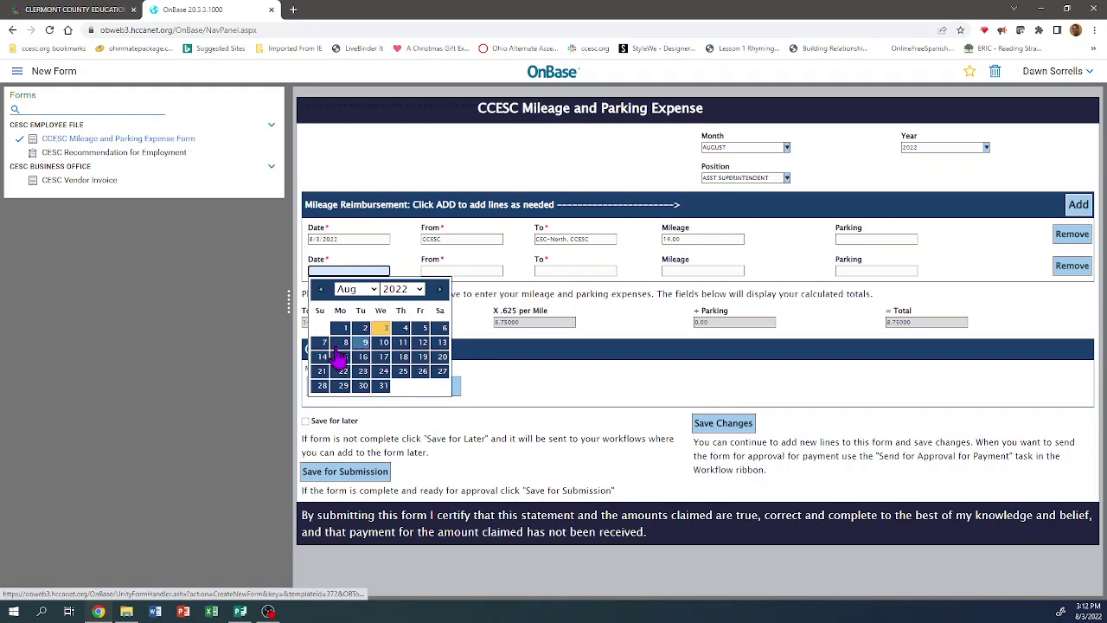
click(344, 356)
click(458, 271)
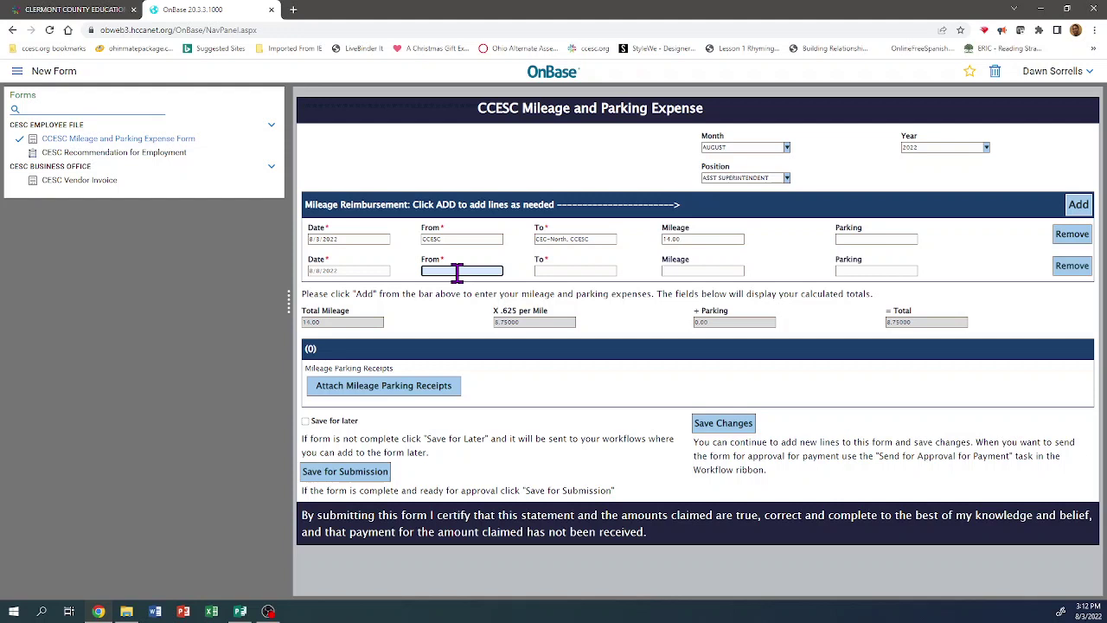
text(CCESC)
key(Tab)
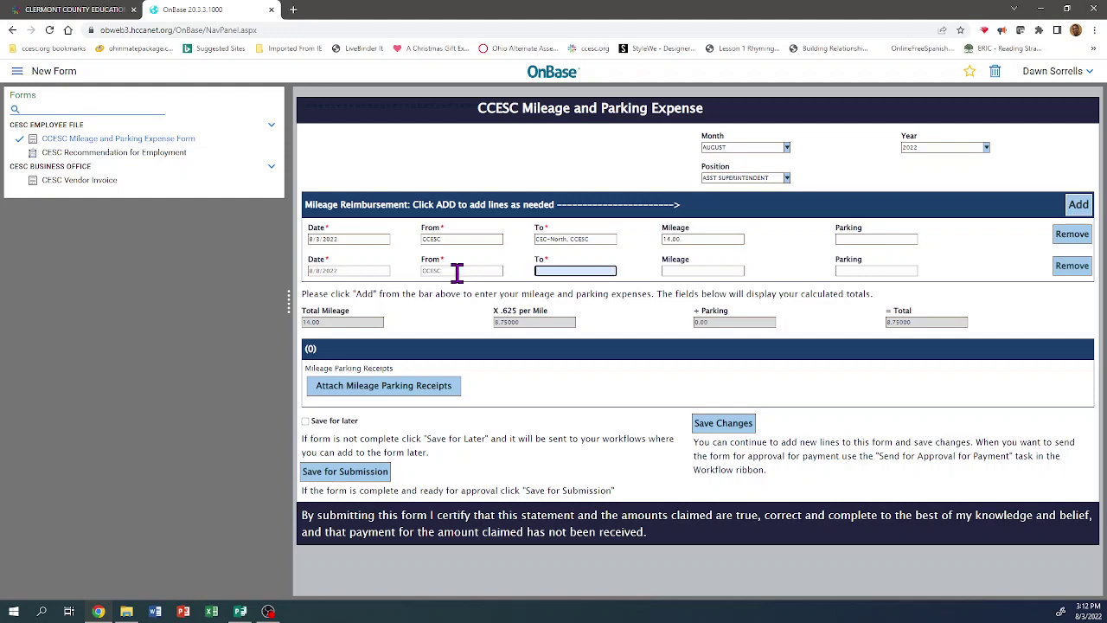
text(UC Clermont)
key(Tab)
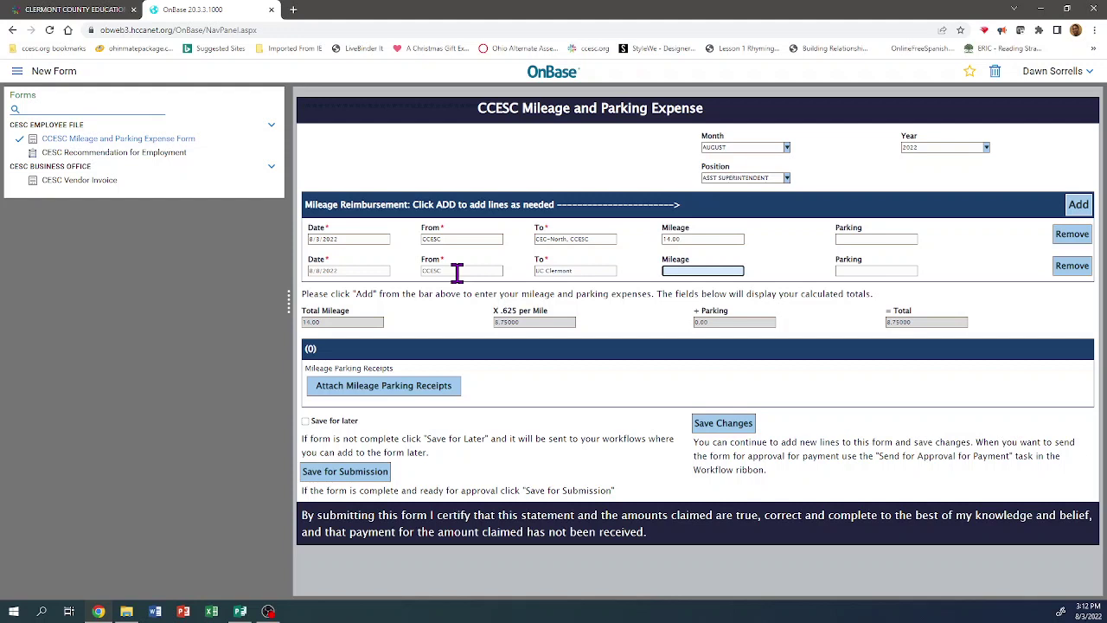
text(10)
click(977, 281)
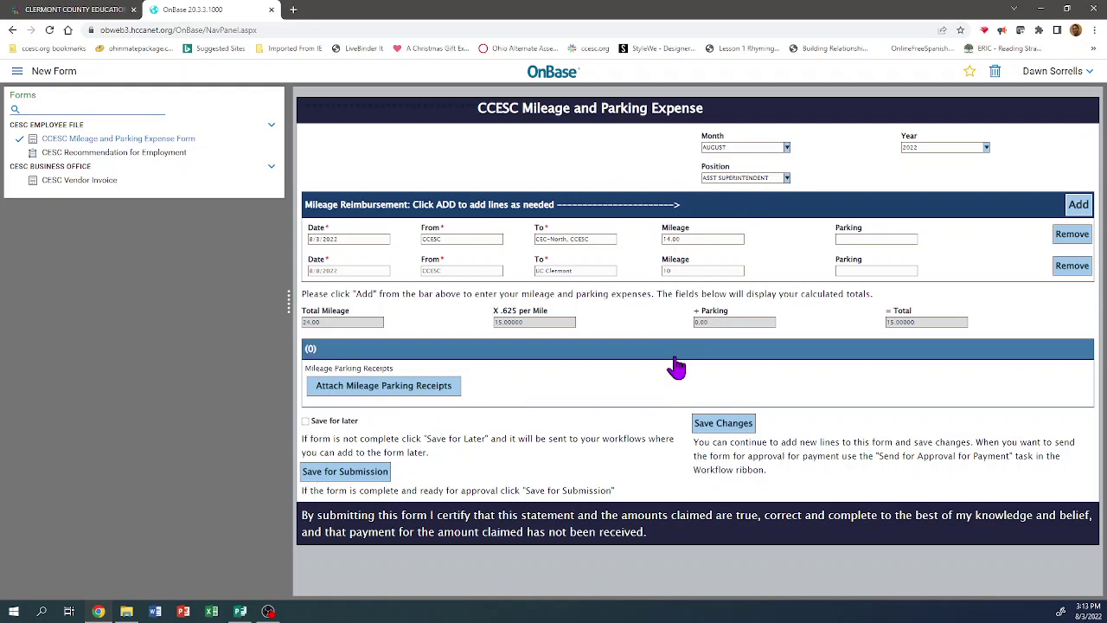
- Tick Save for later and save the two-trip mileage form to workflow
click(306, 423)
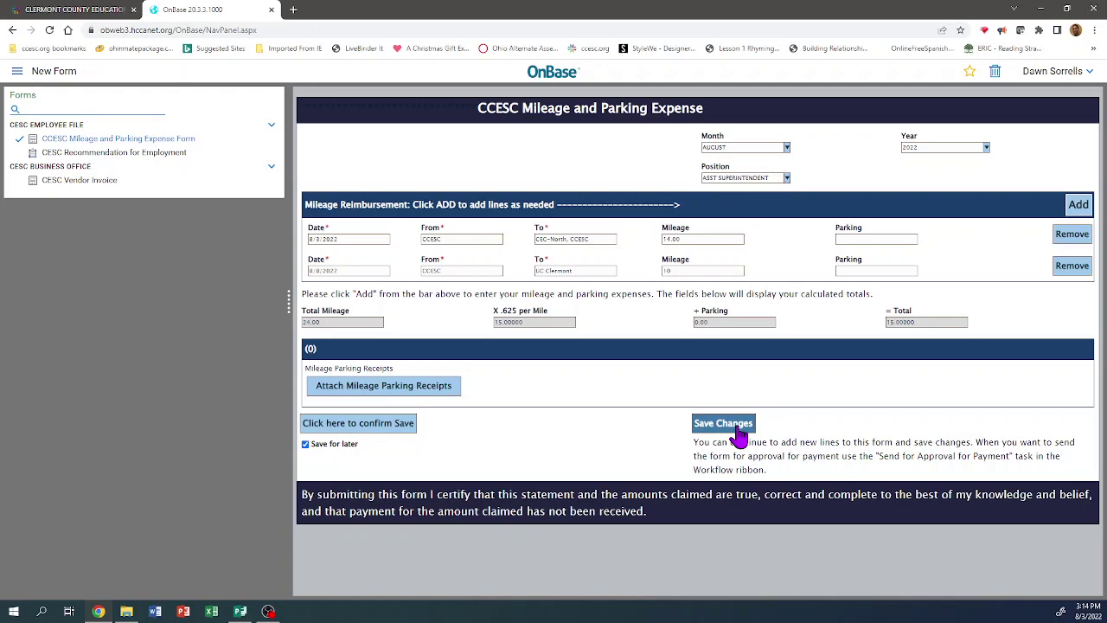
click(739, 435)
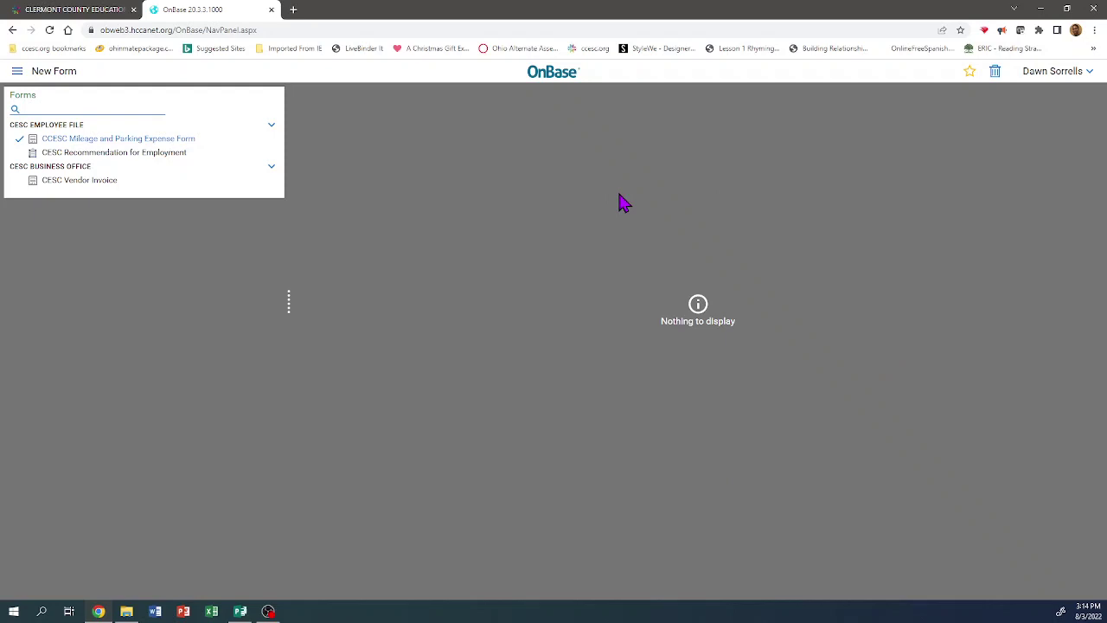
- Open the Workflow window maximized and expand CESC Mileage Request to show its queues
click(16, 77)
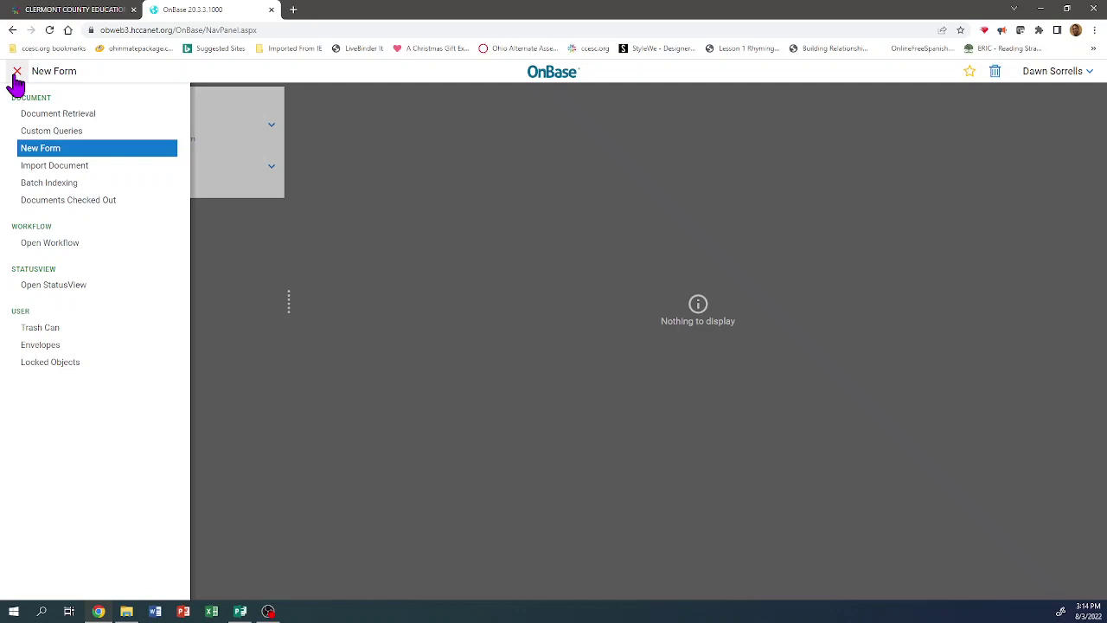
click(38, 246)
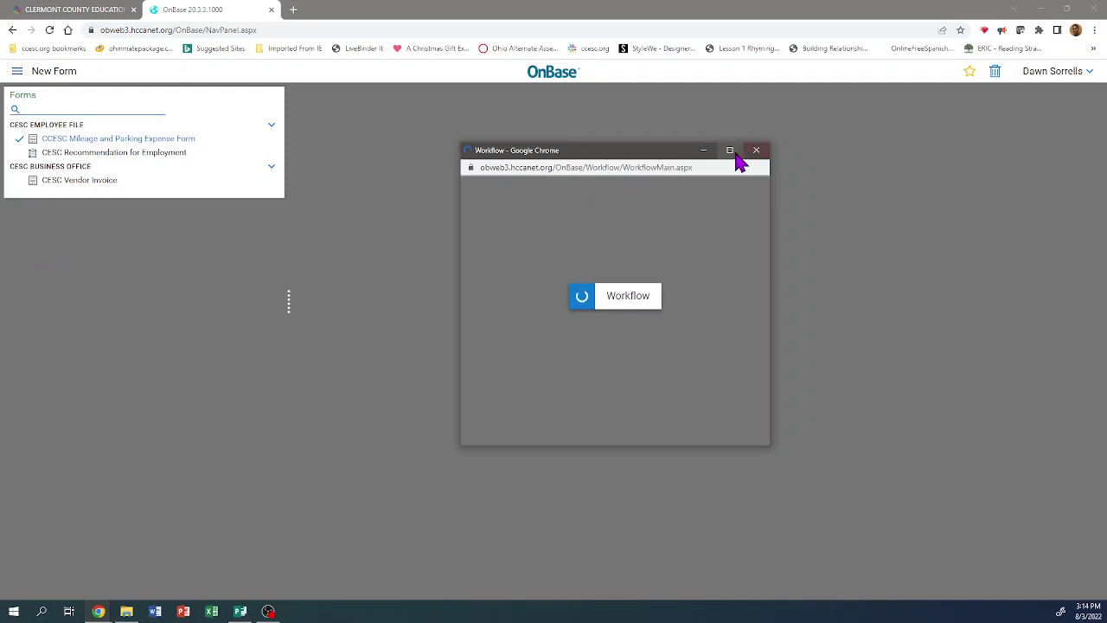
click(732, 154)
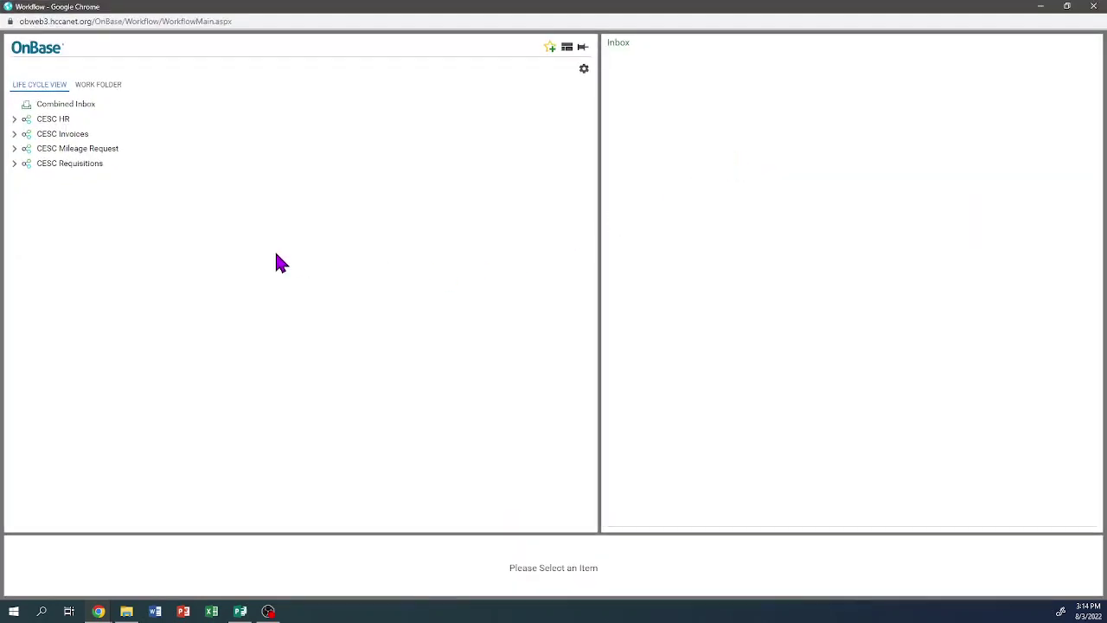
click(92, 157)
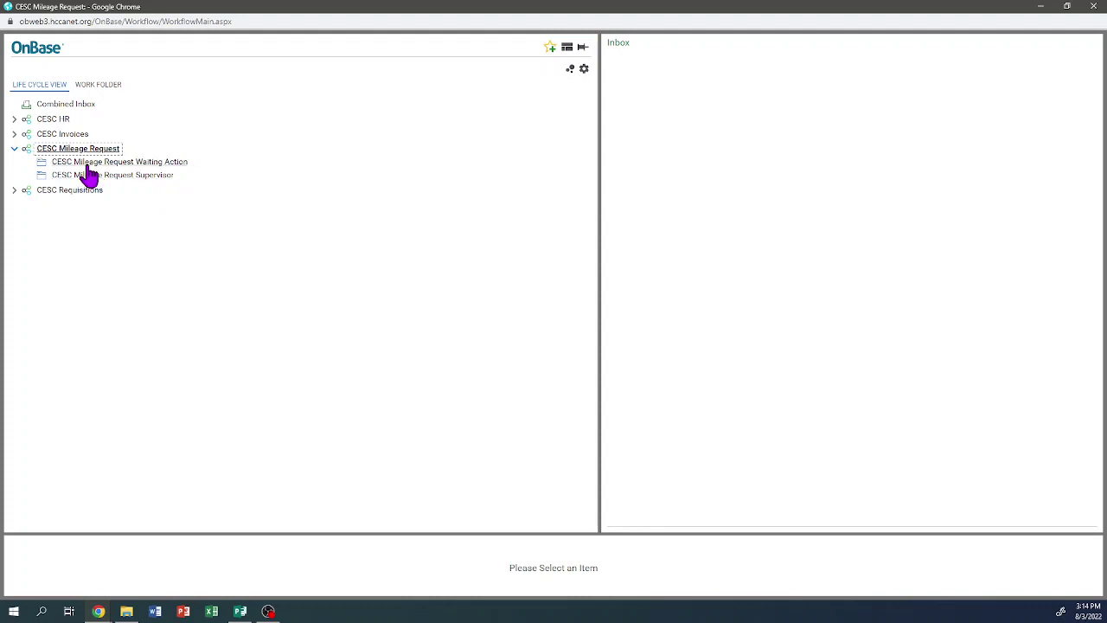
- Open the pending form in Waiting Action and enlarge the form and Inbox panes
click(141, 164)
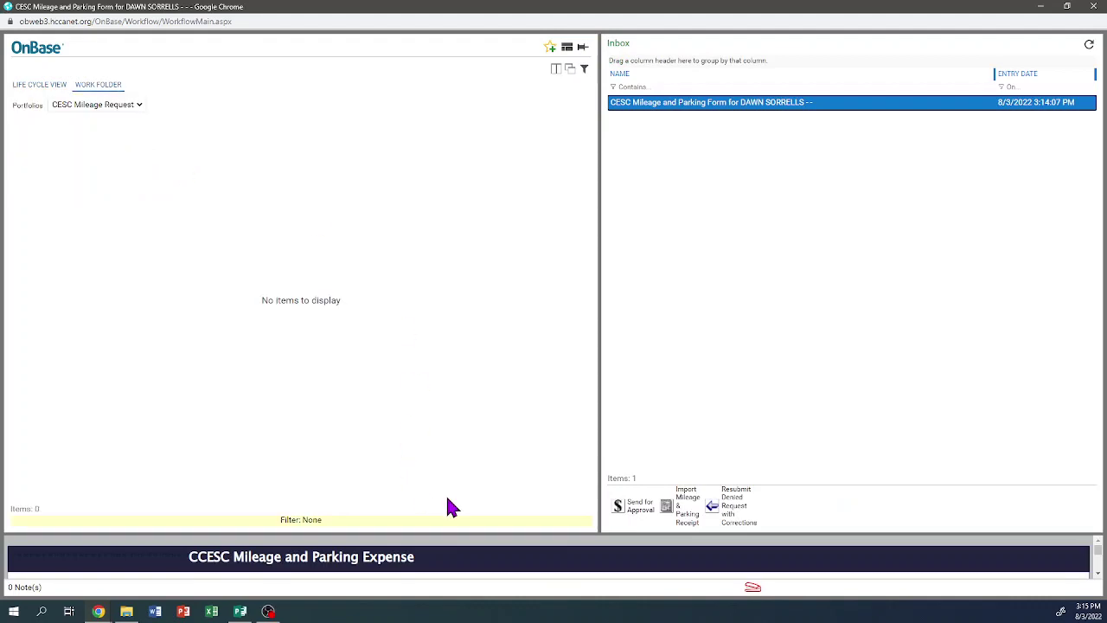
drag(563, 533, 526, 217)
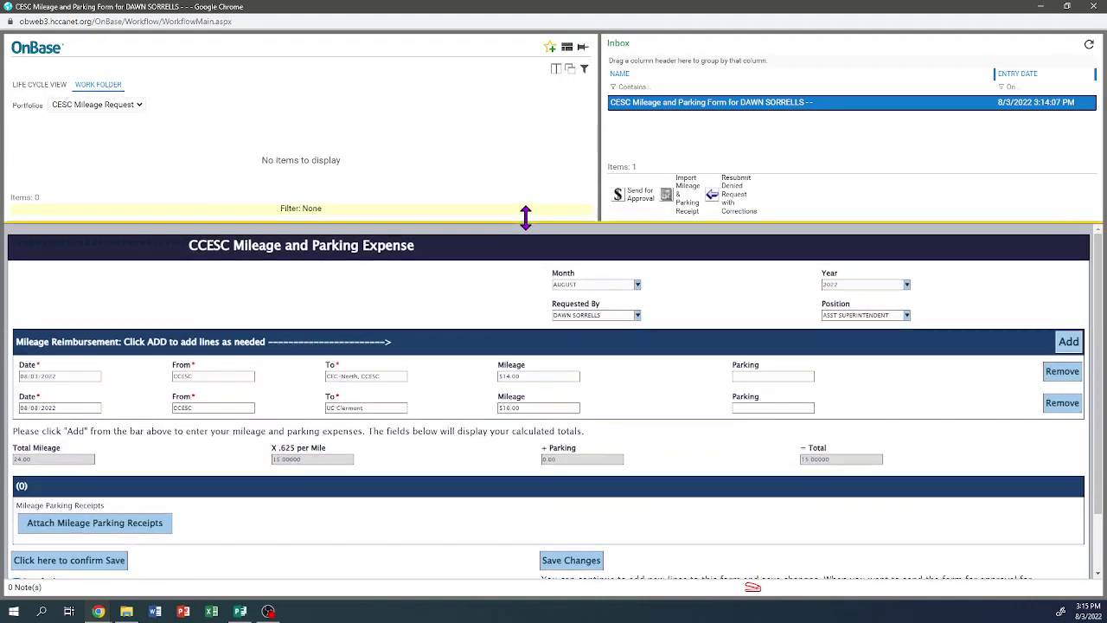
drag(598, 148, 239, 148)
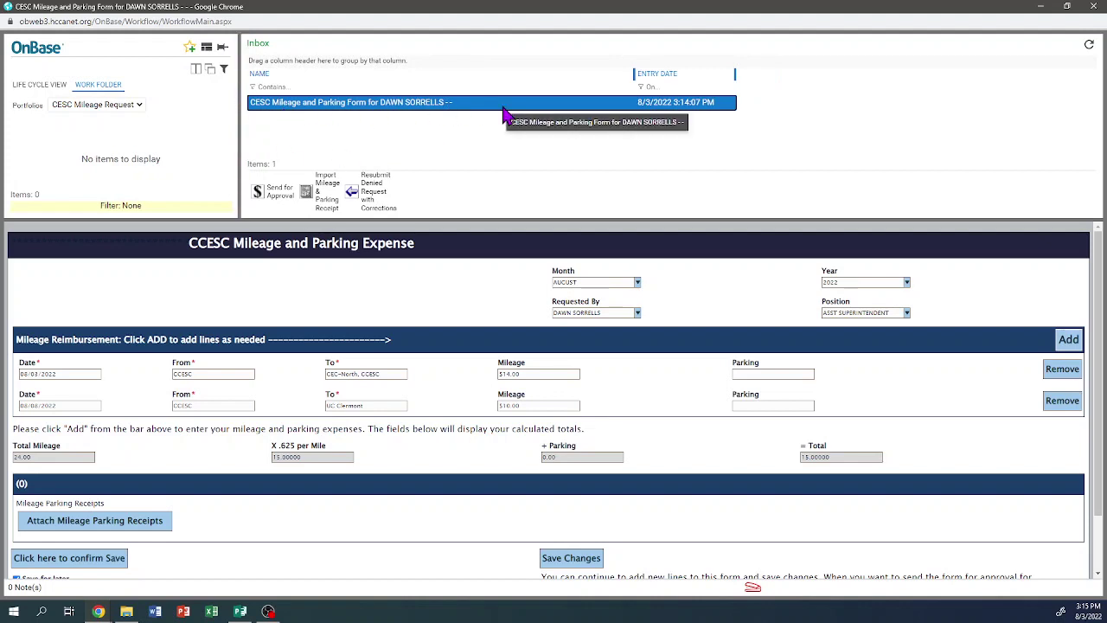
scroll(426, 307, down, 2)
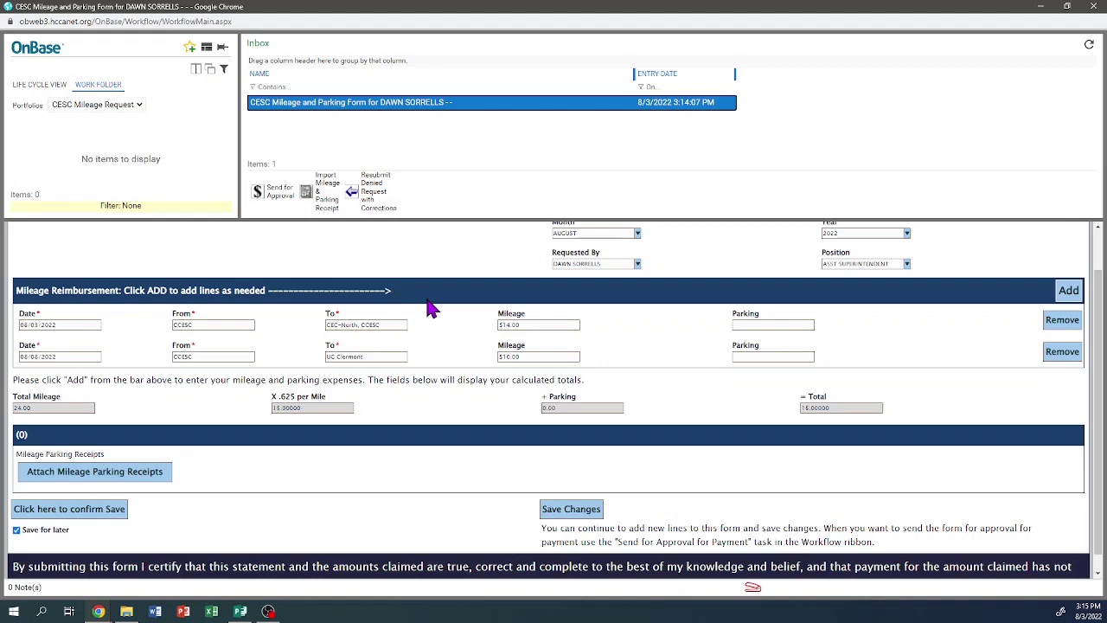
scroll(428, 307, up, 2)
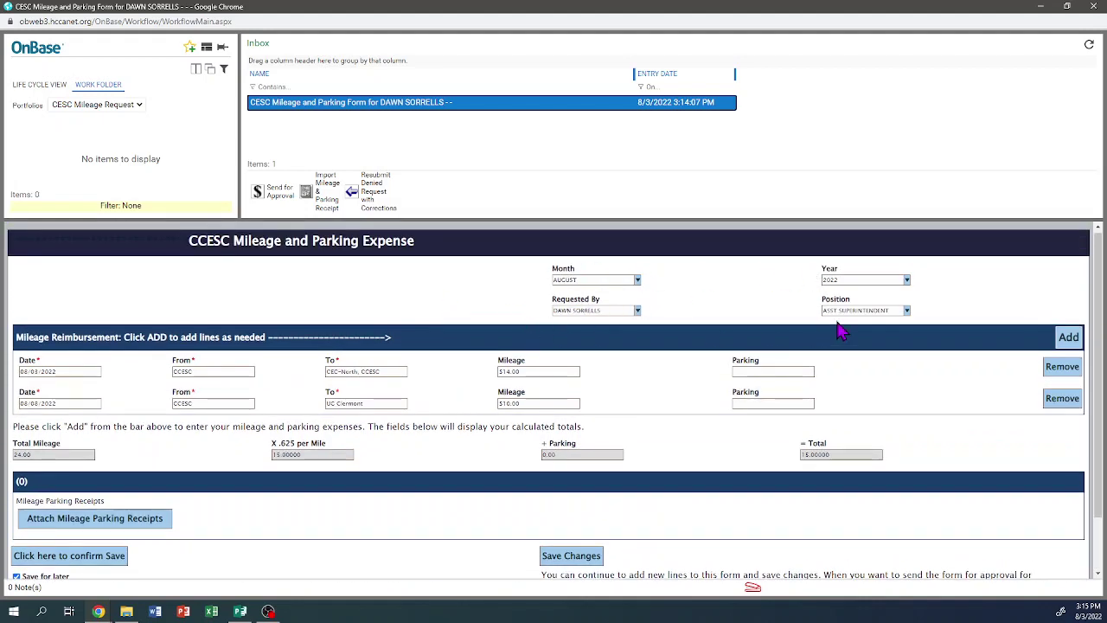
scroll(399, 333, down, 2)
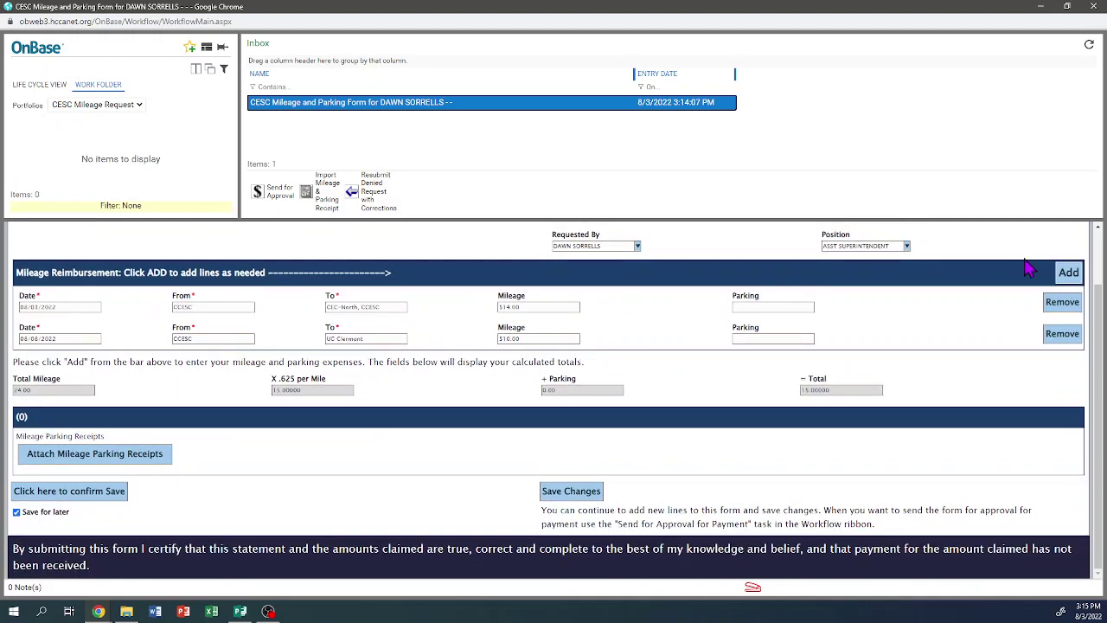
- Add a third trip: 8/17/2022, CCESC to 'Columbus, OH, Home', 210 miles
click(1067, 275)
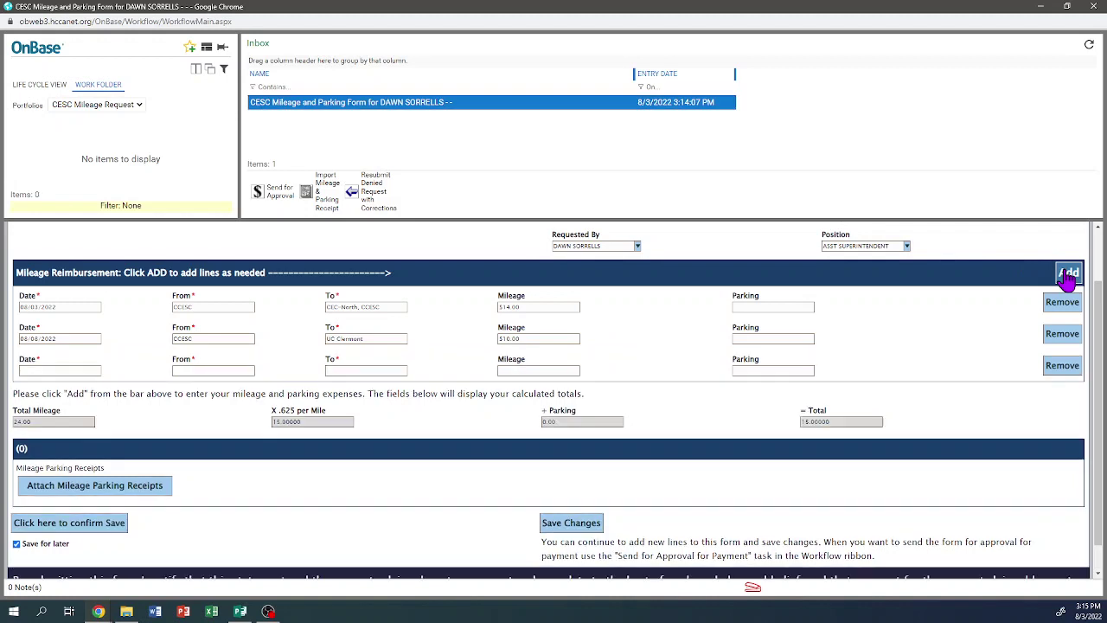
click(78, 371)
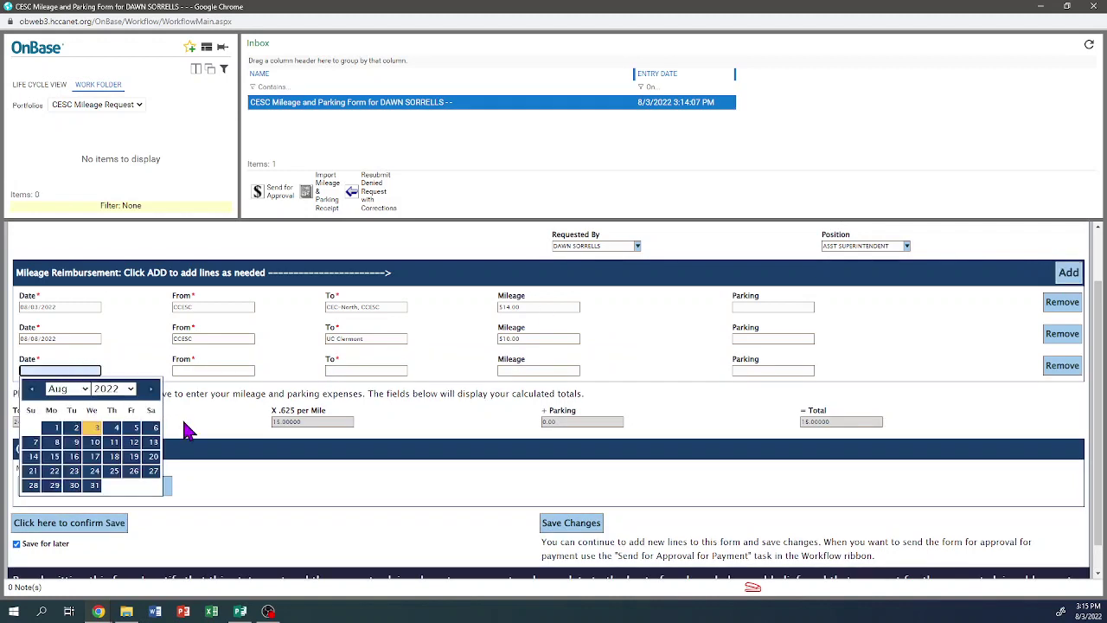
click(95, 456)
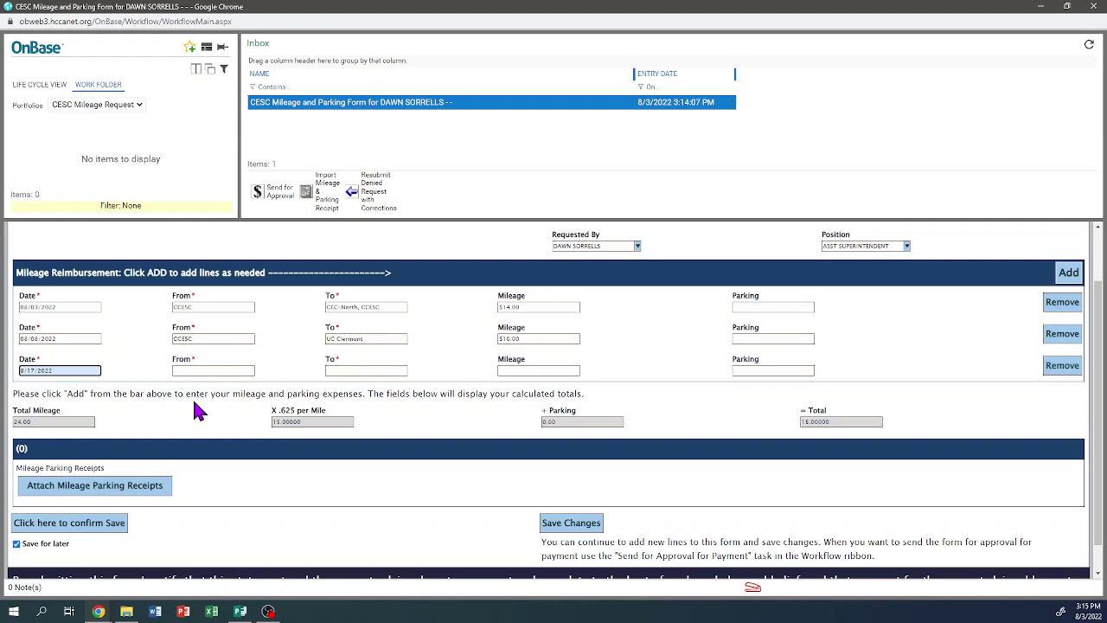
click(204, 370)
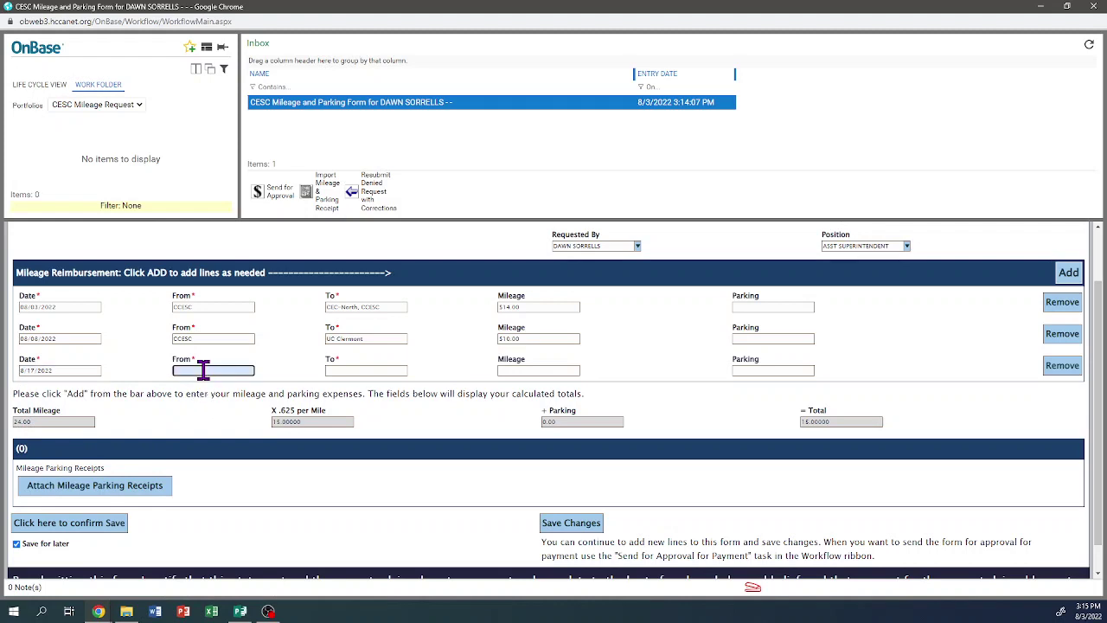
text(CCESC)
key(Tab)
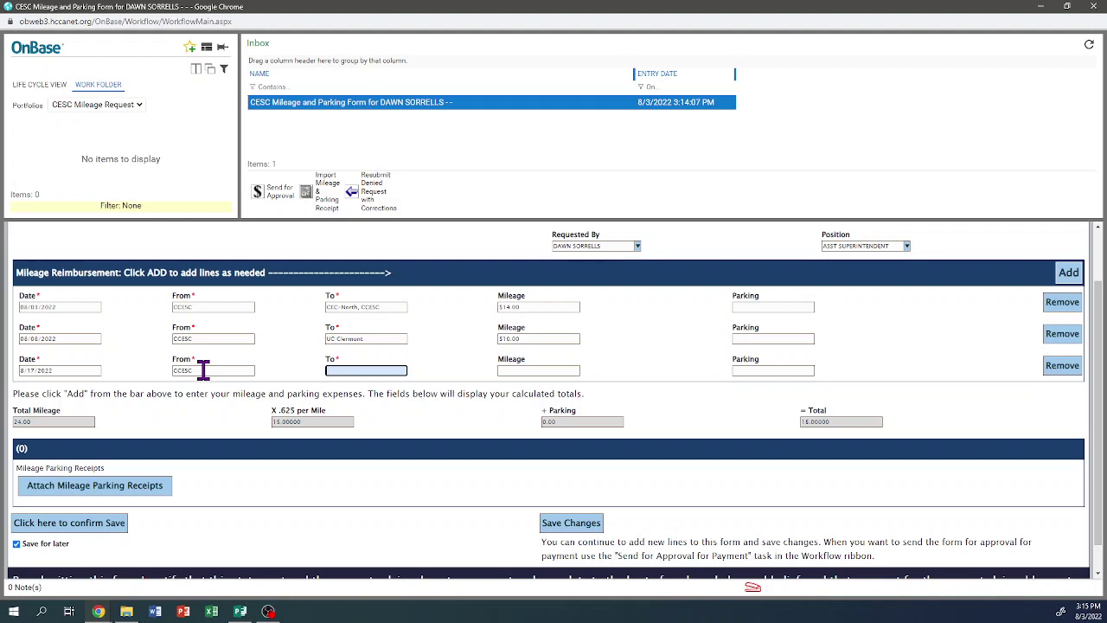
text(CC)
text(lumbus, O)
text(H)
text(, Home)
click(545, 368)
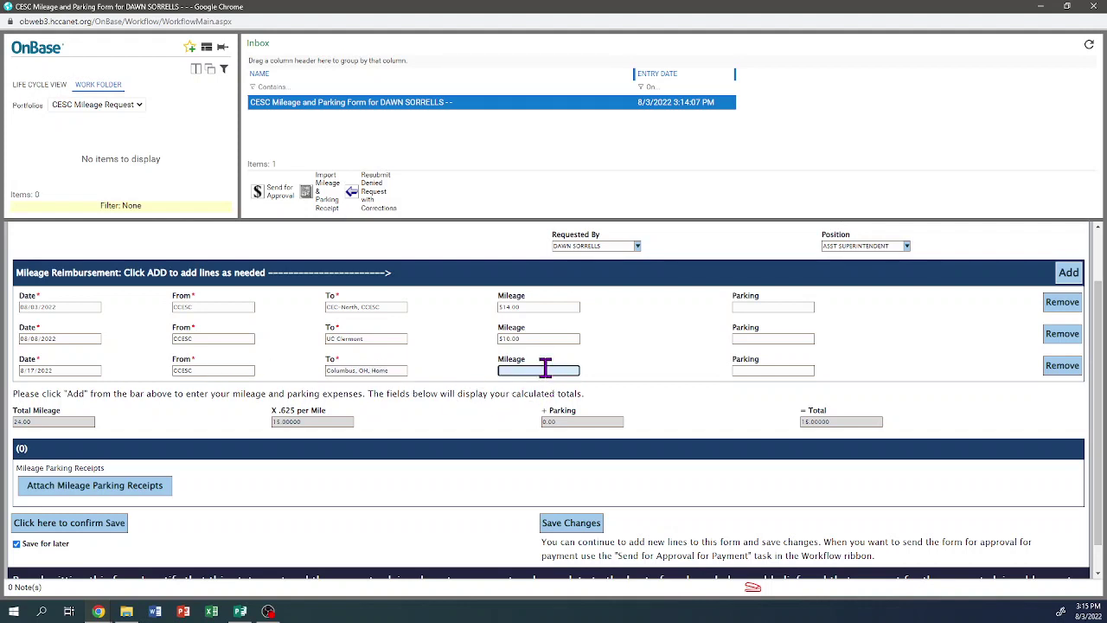
text(210)
click(655, 367)
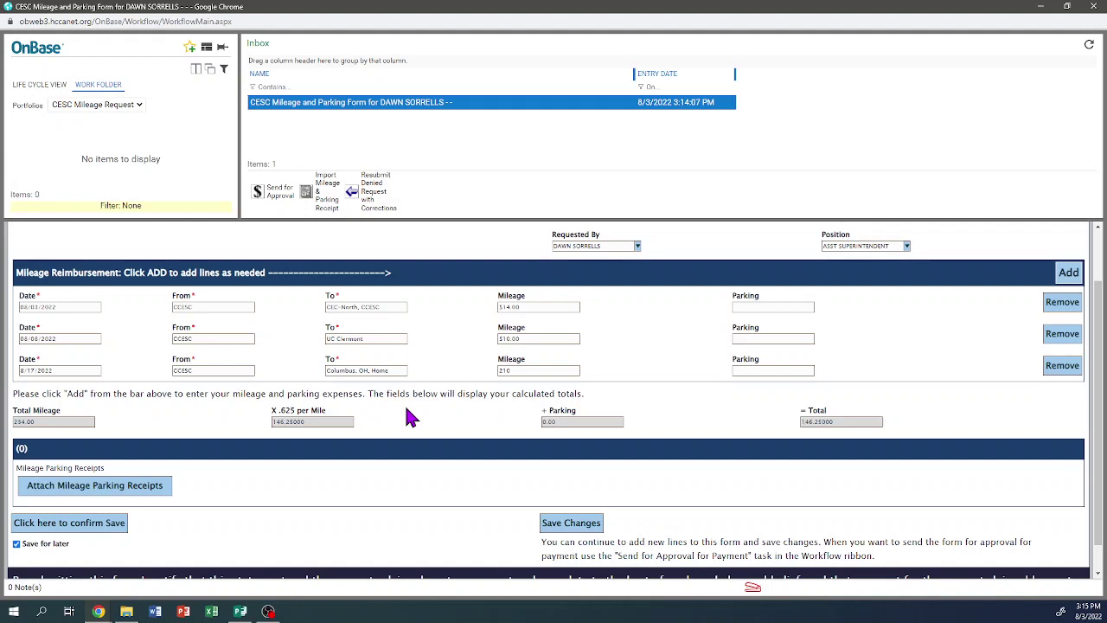
- Save the mileage form with its third trip, send it for approval, and confirm past the unsaved-data warning
scroll(410, 418, down, 1)
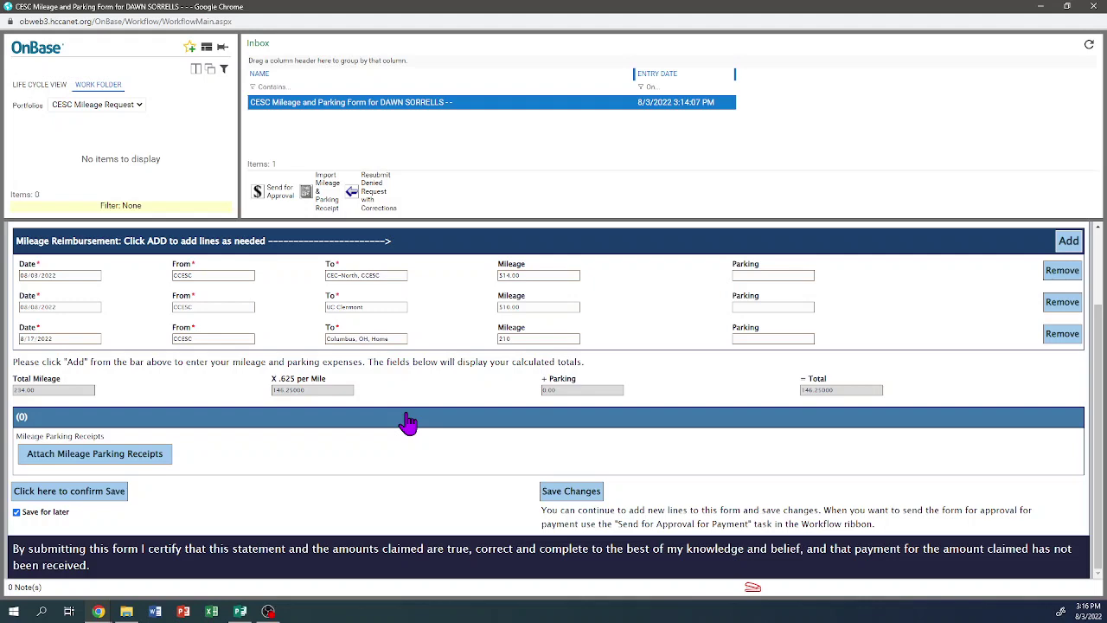
click(571, 493)
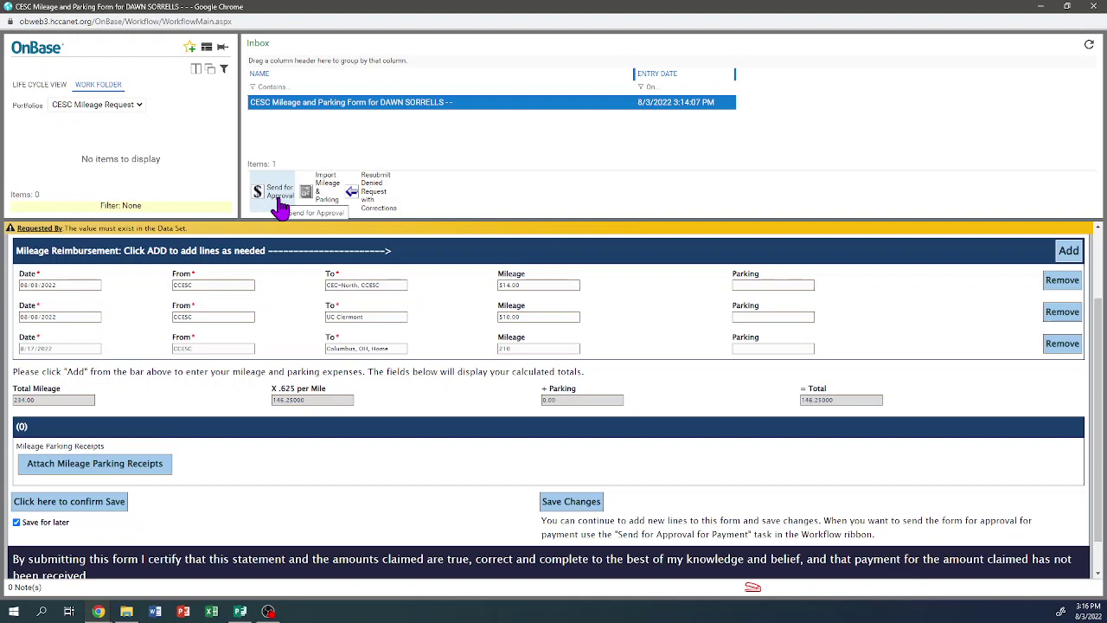
click(279, 206)
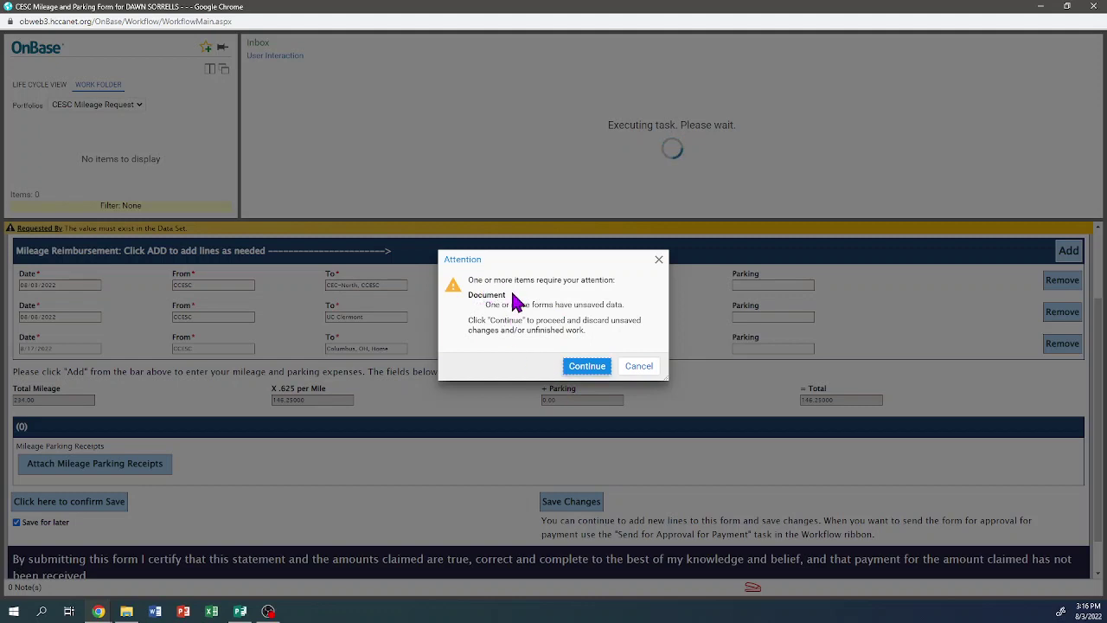
click(588, 367)
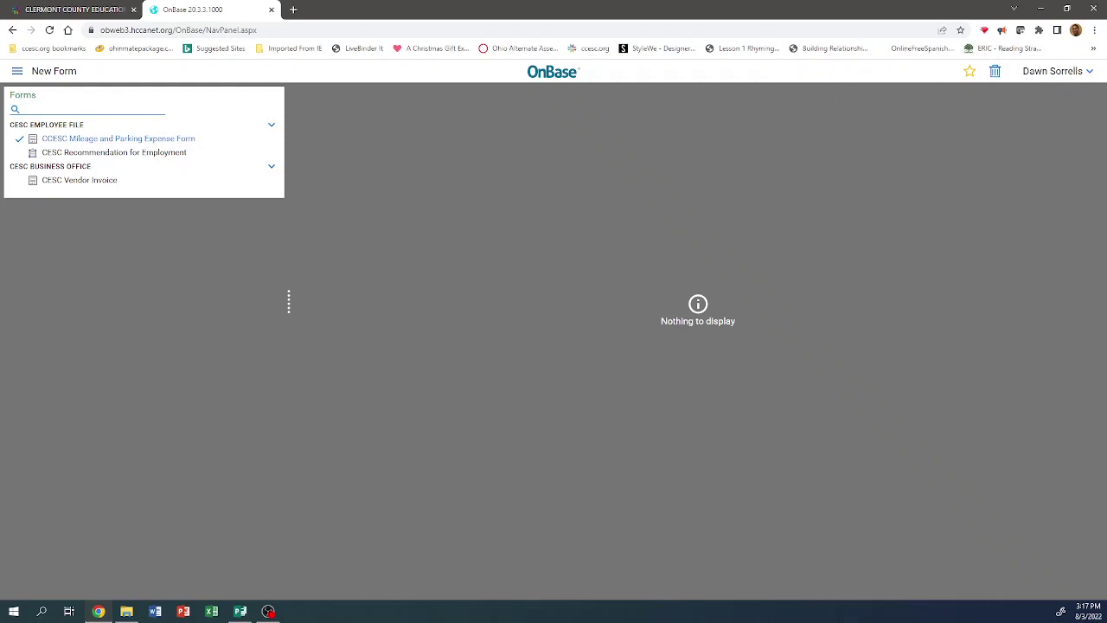
click(1089, 74)
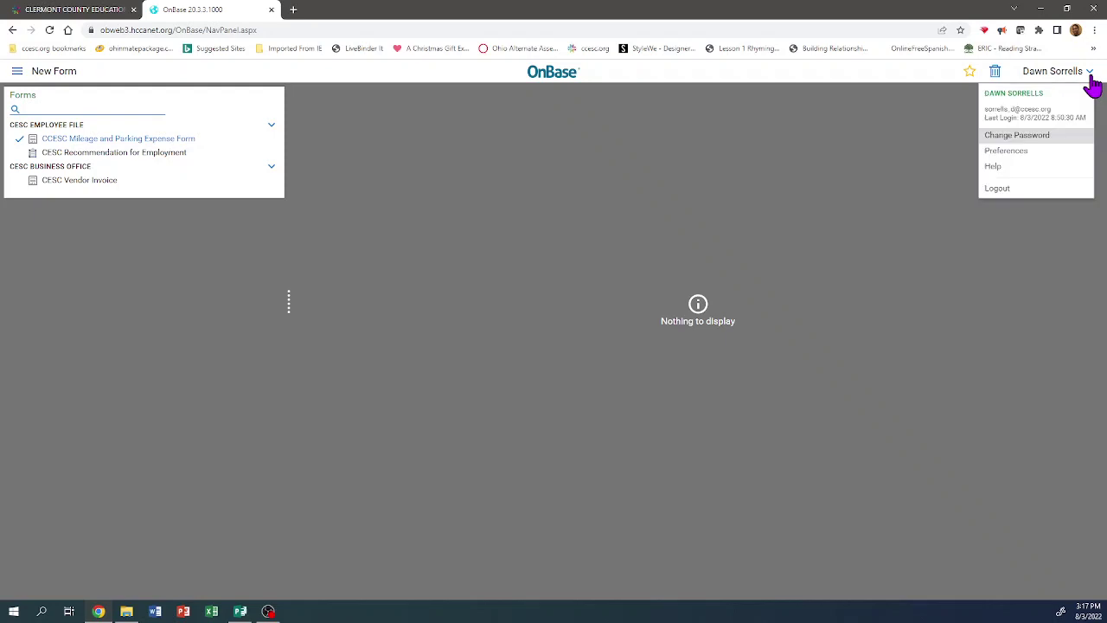
click(1008, 139)
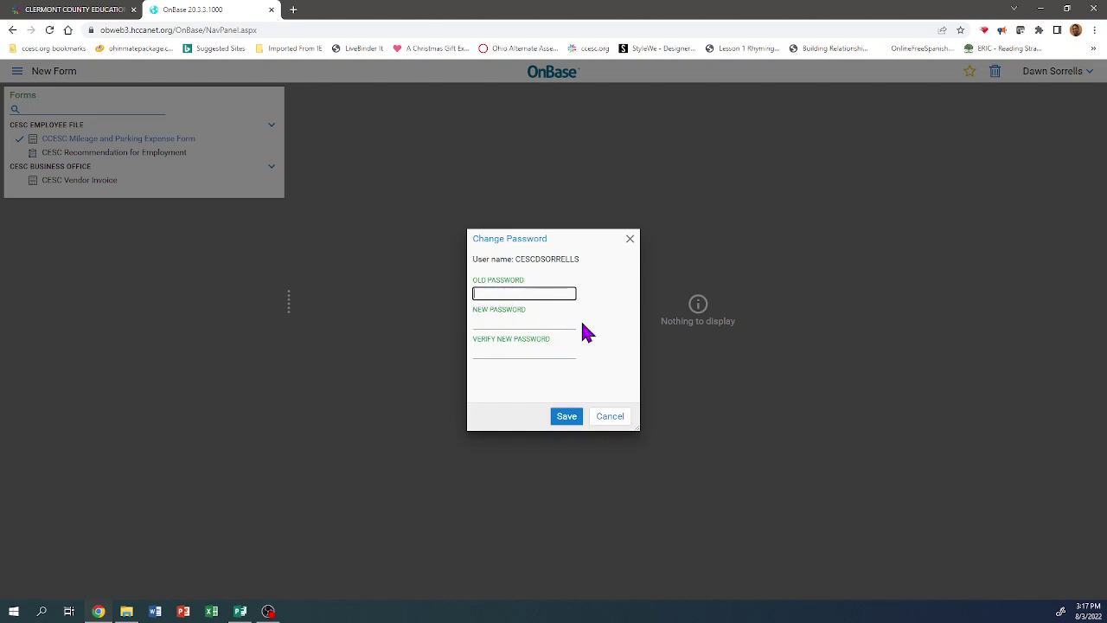
click(630, 241)
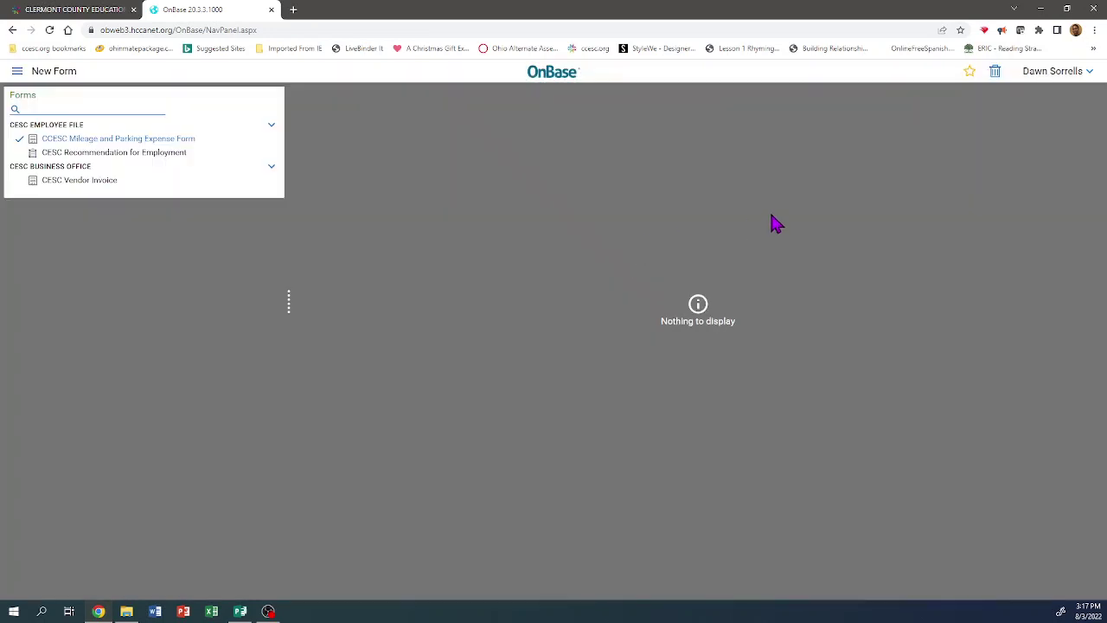